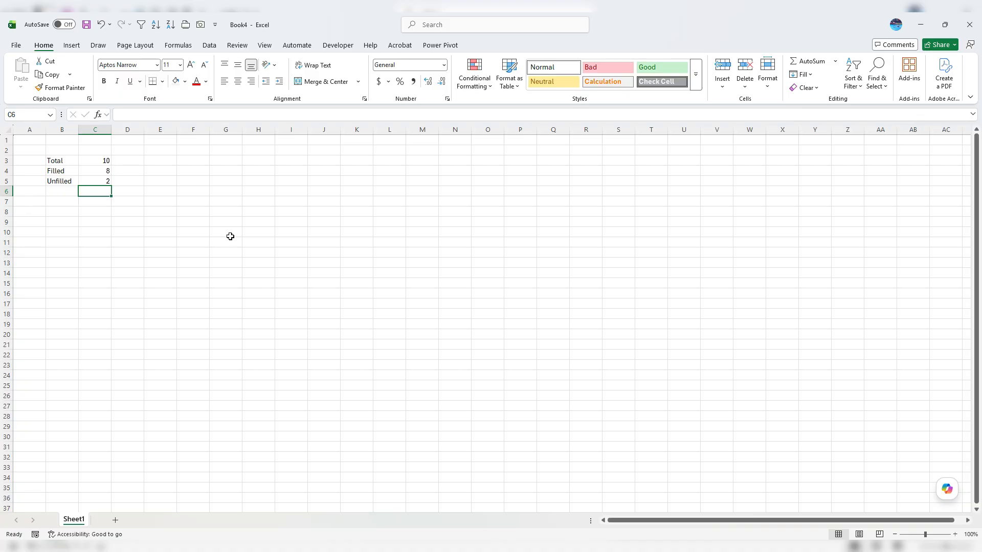
Insert a stacked bar chart of B4:C5 with Filled and Unfilled as separate series, and widen it below the data
drag(70, 173, 83, 180)
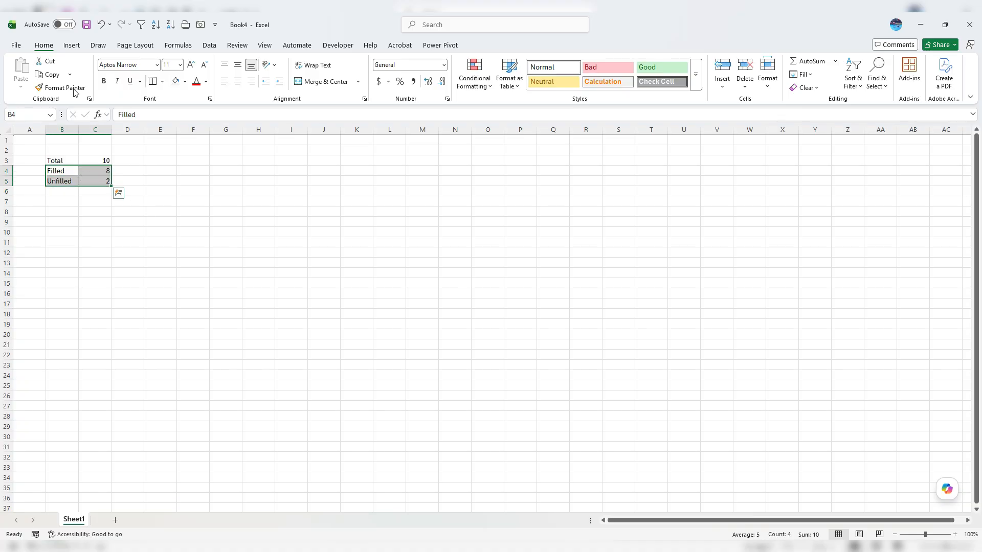
click(71, 45)
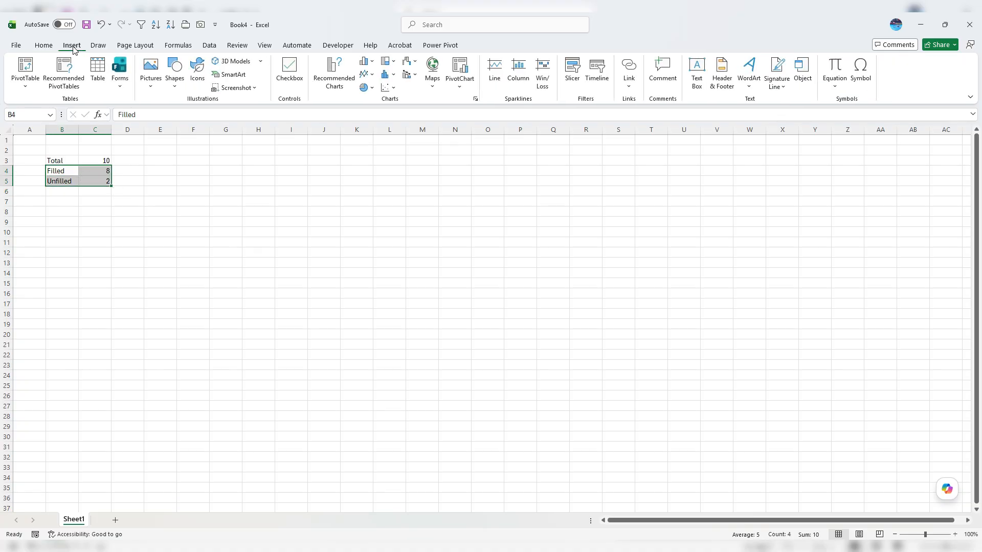
click(475, 98)
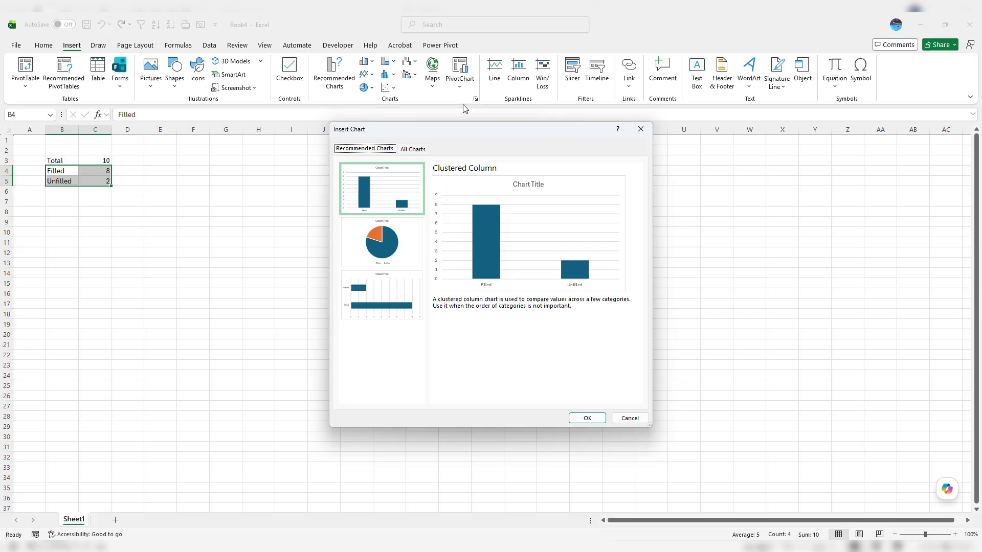
click(417, 152)
click(368, 230)
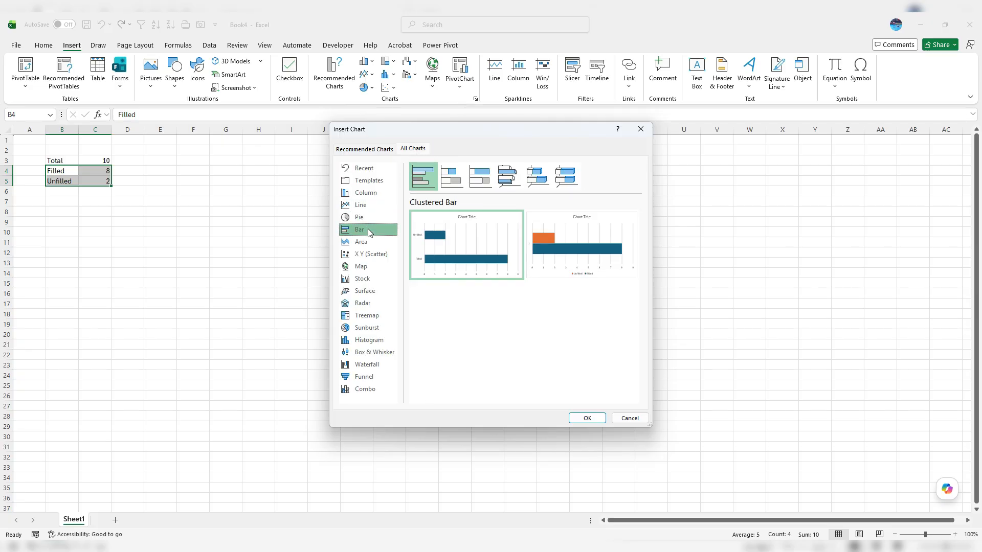
click(448, 175)
mouse_move(601, 227)
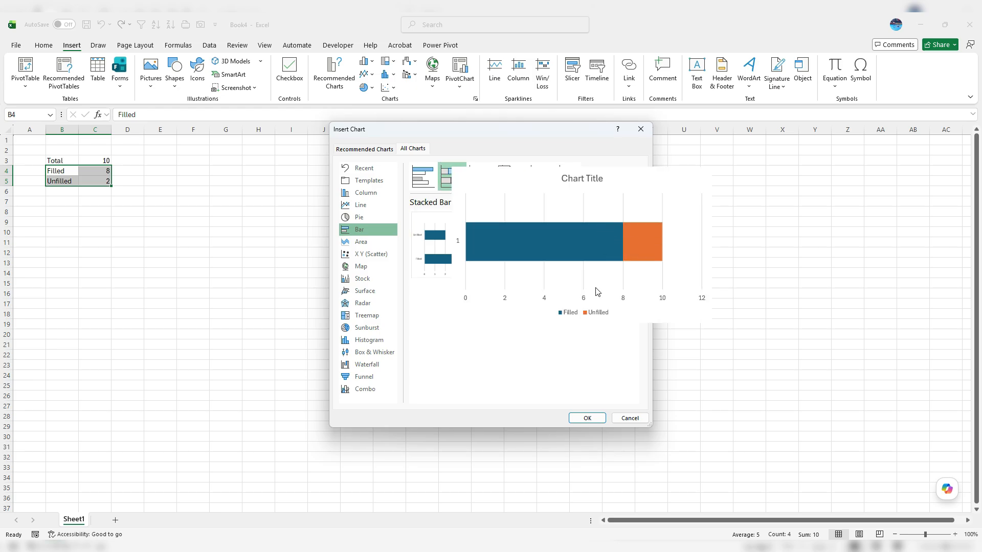
click(587, 418)
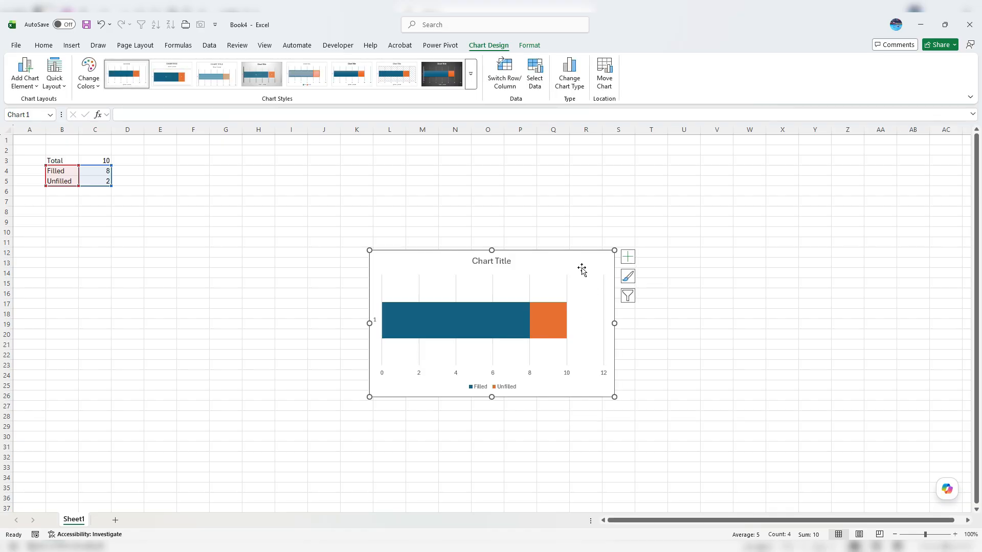
drag(542, 247, 322, 229)
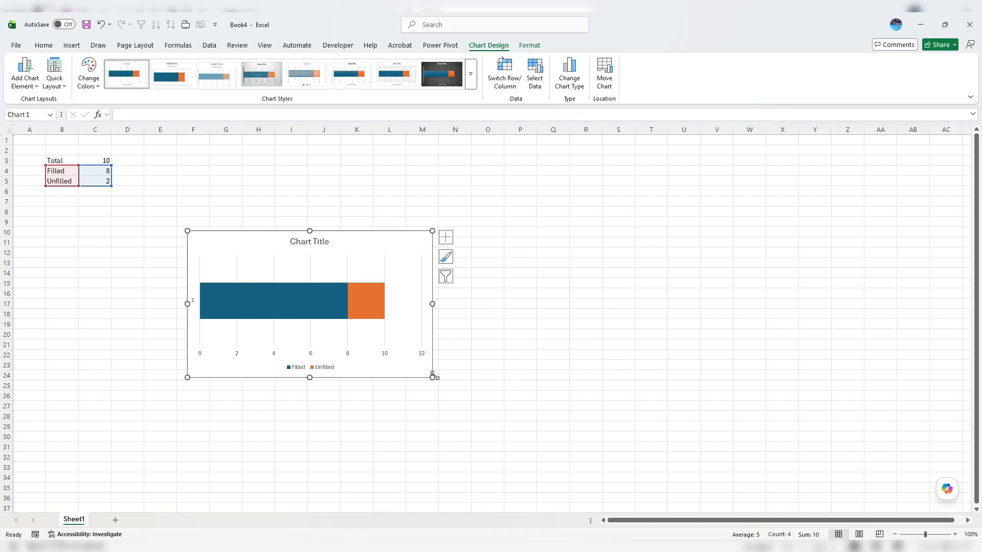
drag(432, 378, 514, 381)
Remove the legend, the chart title and the vertical axis labels from the chart
click(368, 373)
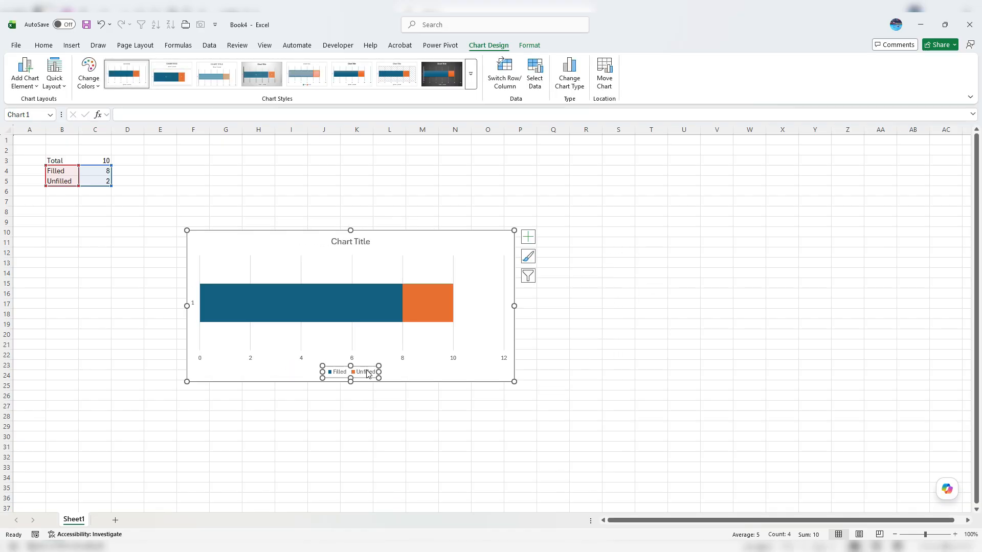
key(Delete)
click(353, 249)
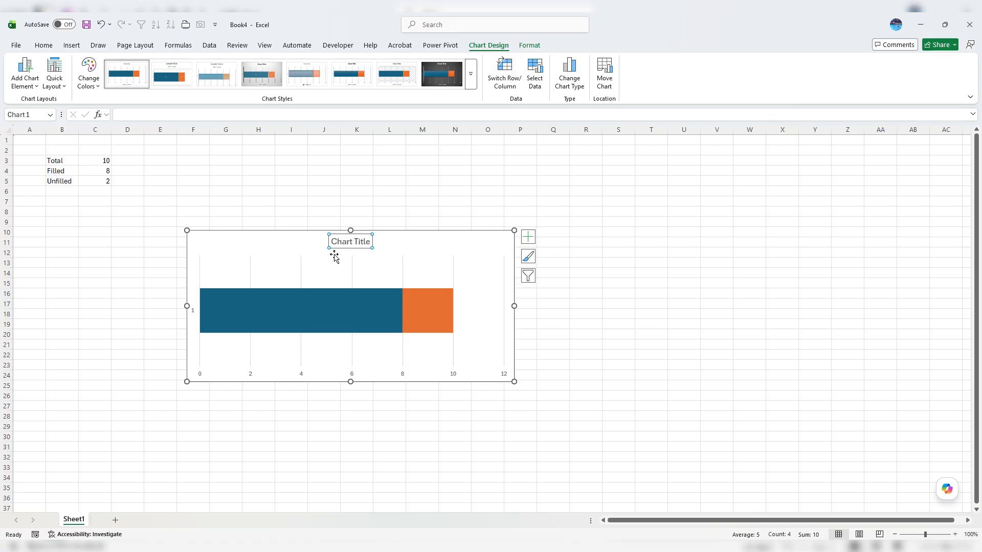
key(Delete)
click(196, 303)
key(Delete)
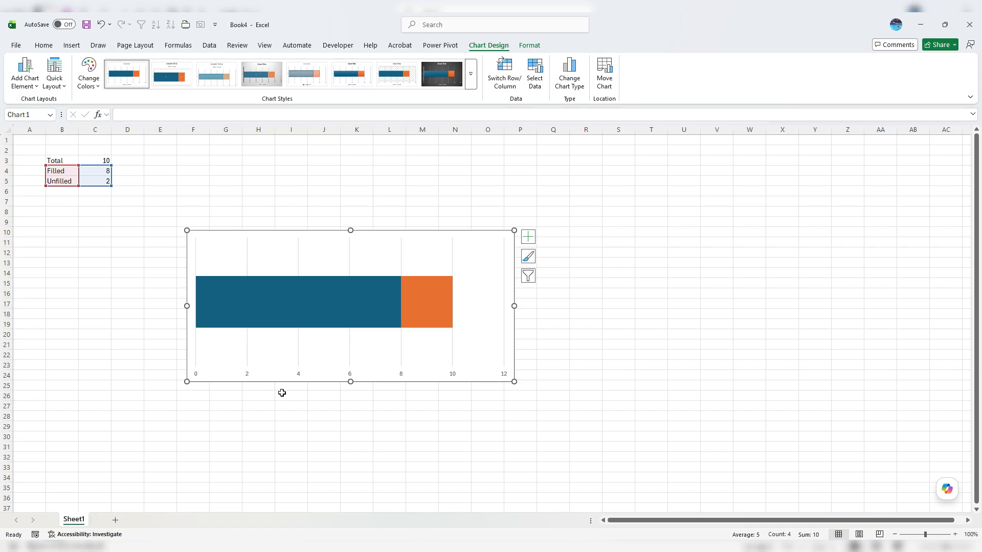
Set the fill of both the Filled and Unfilled bar series to Picture or texture fill
right_click(345, 303)
click(407, 412)
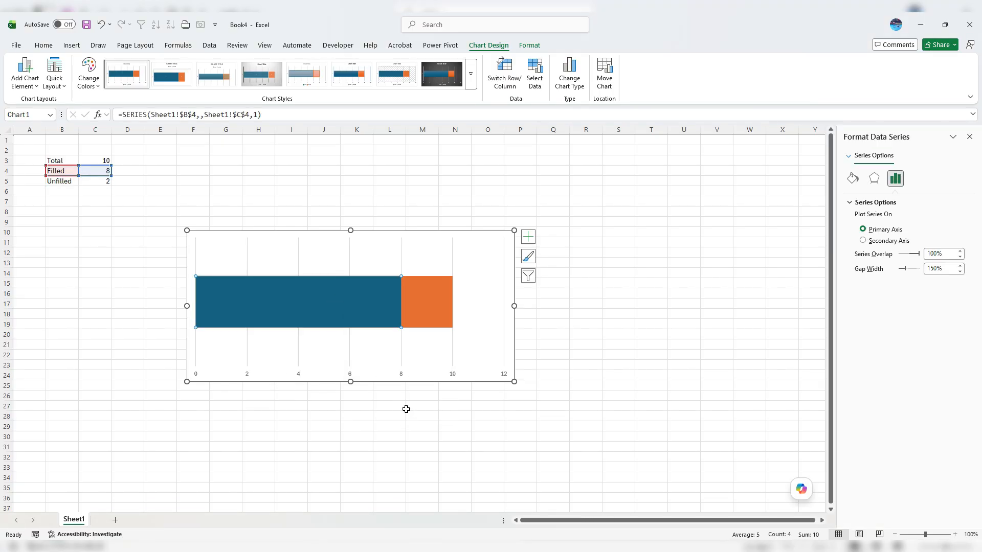
click(851, 182)
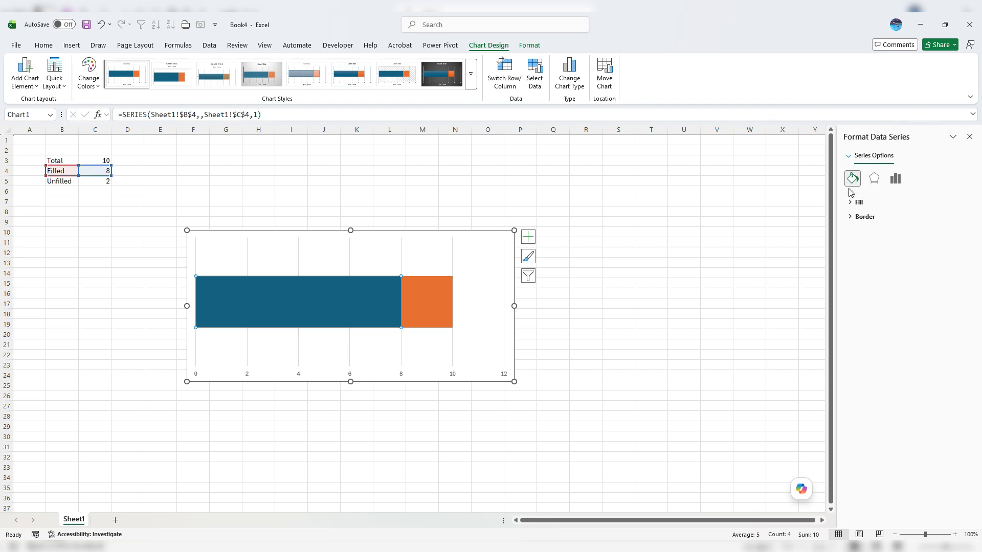
click(849, 203)
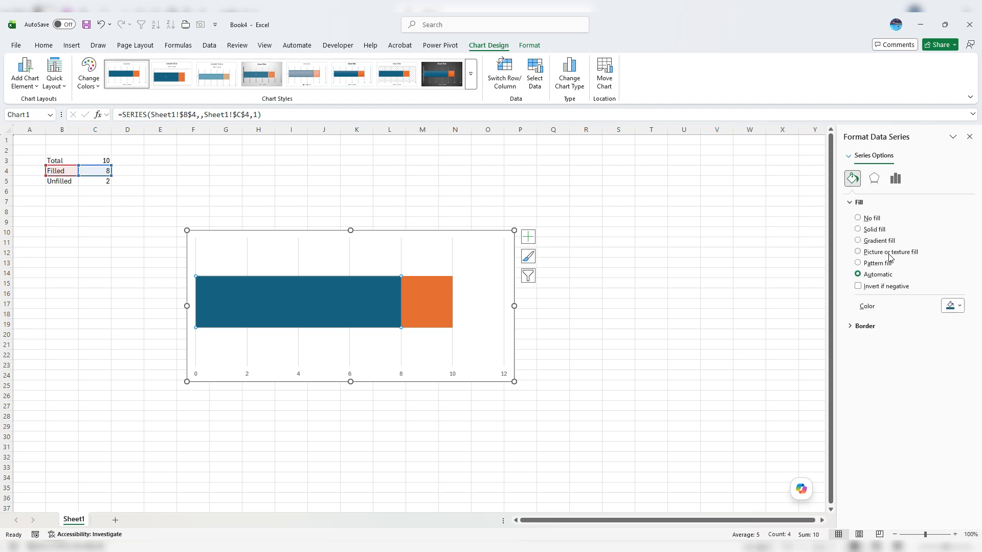
click(890, 253)
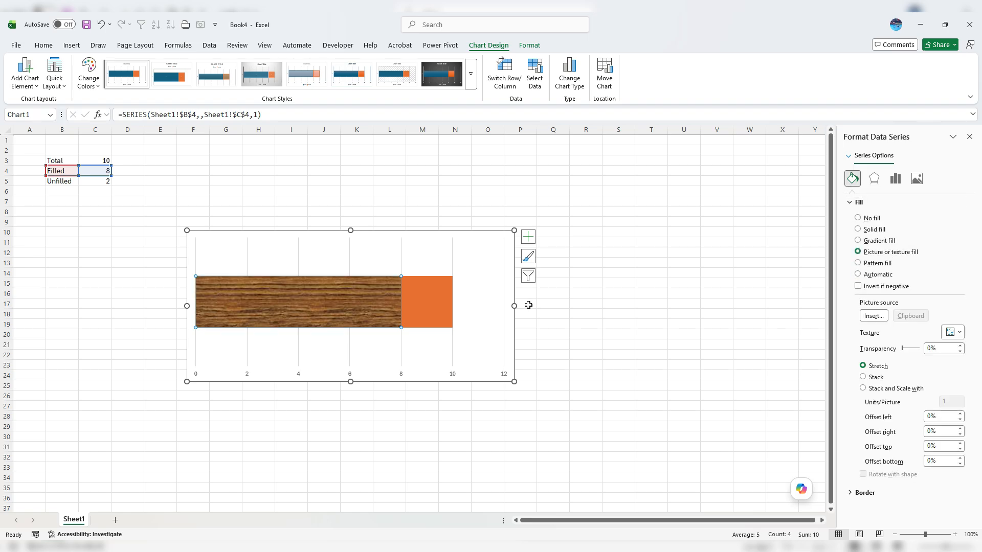
click(423, 296)
click(859, 252)
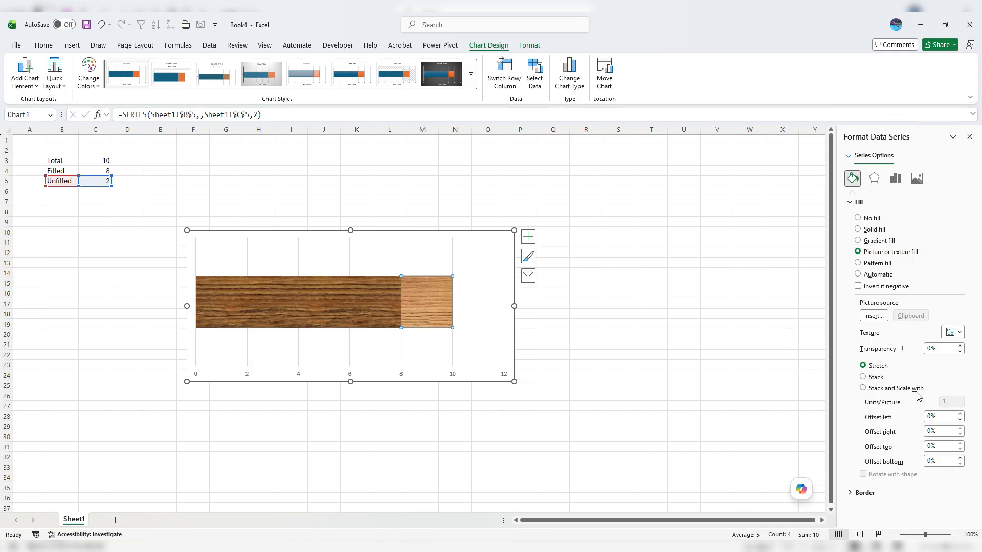
Search the stock icons for "person" and insert the solid standing man icon at cell Q8
click(562, 214)
click(67, 47)
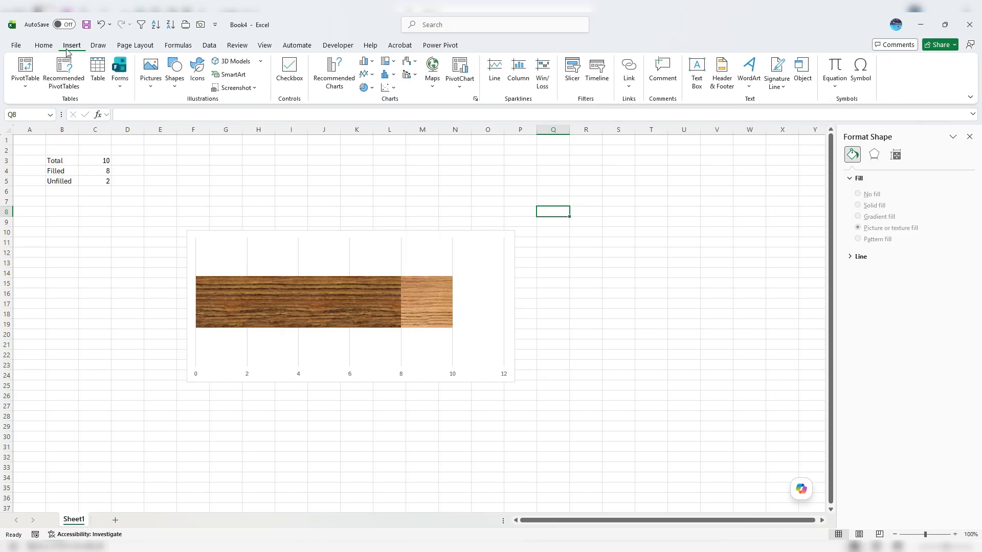
click(194, 69)
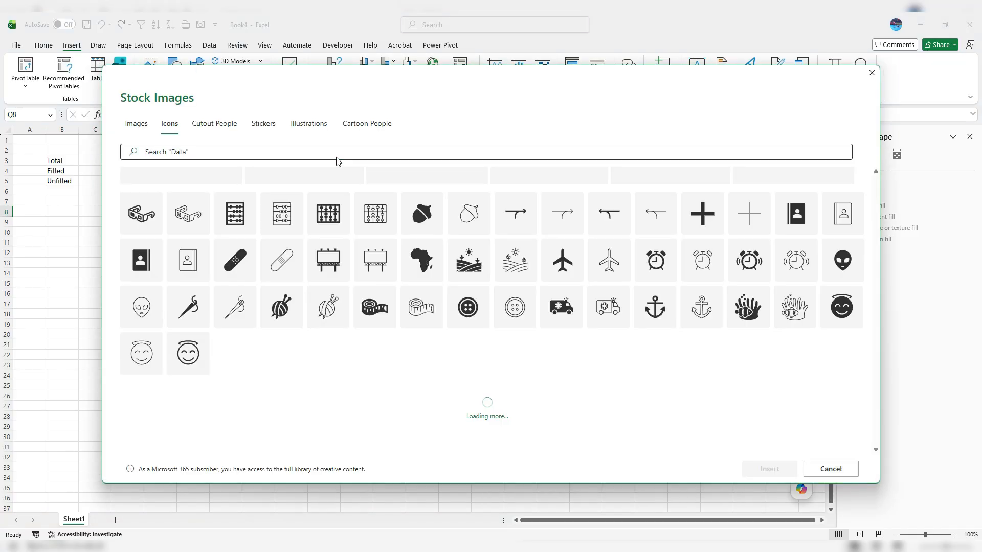
text(person)
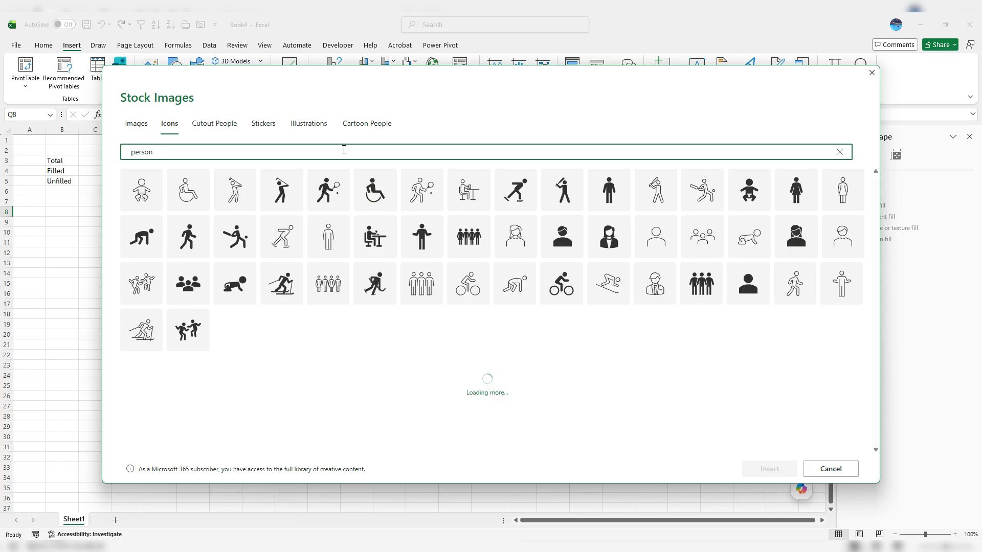
click(621, 201)
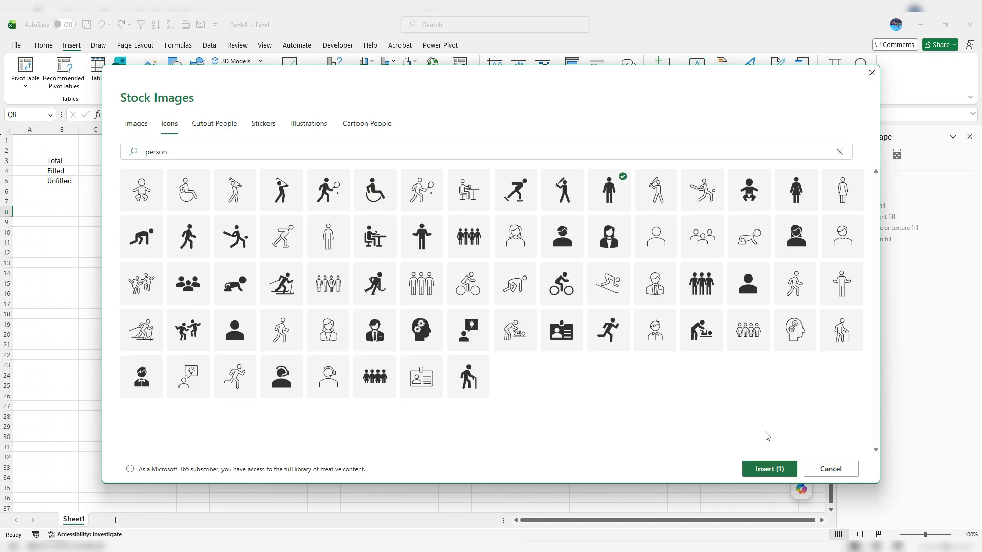
click(772, 468)
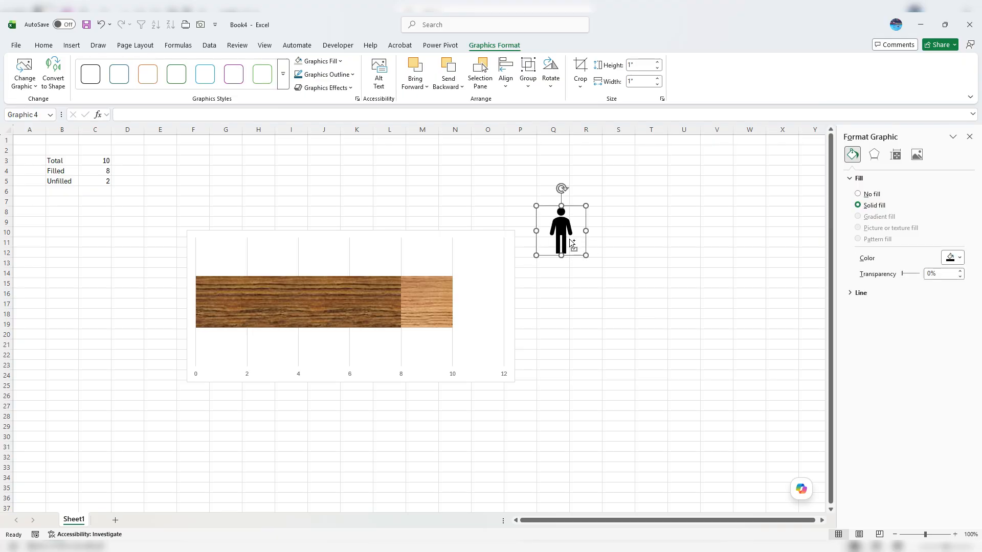
Duplicate the person icon beside the original and fill the copy with light gray
drag(563, 238, 606, 231)
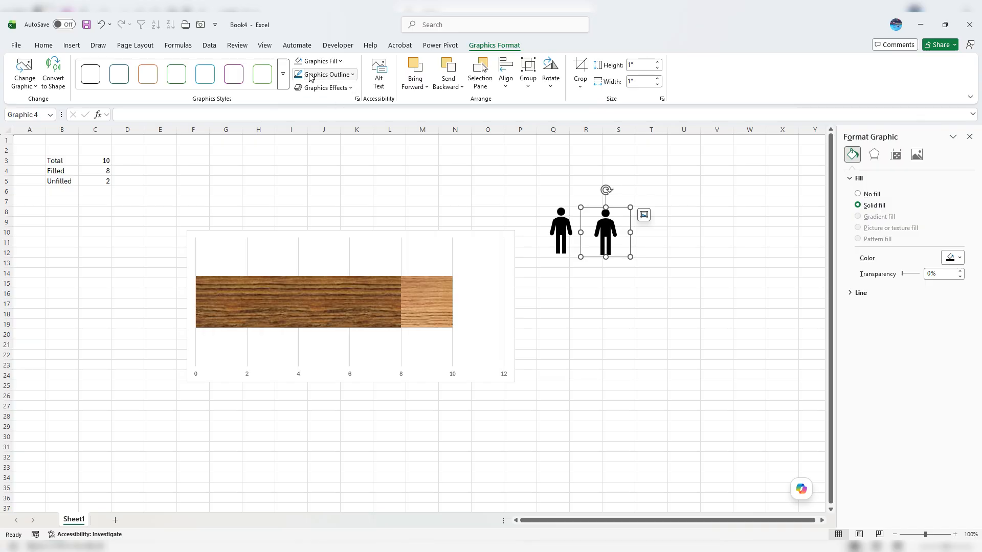
click(298, 61)
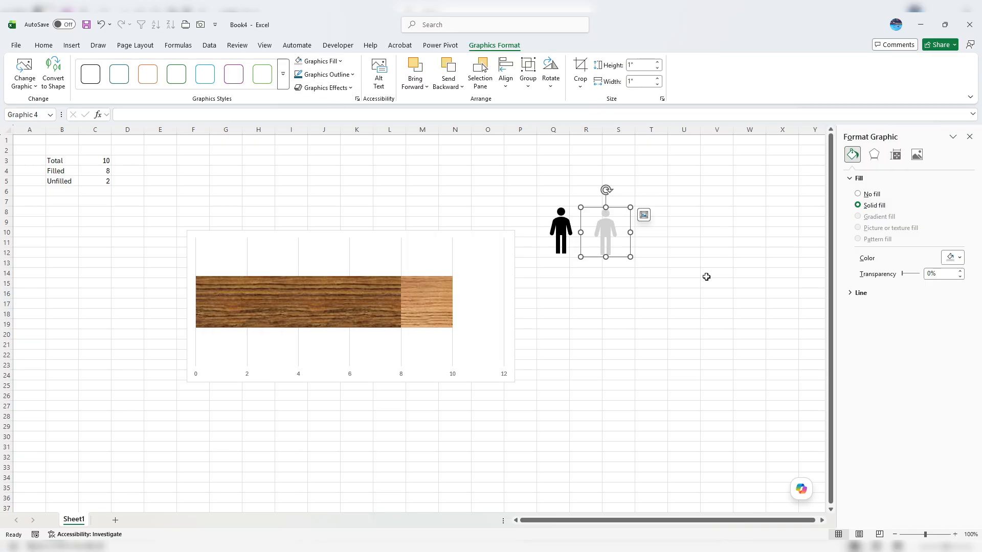
click(678, 253)
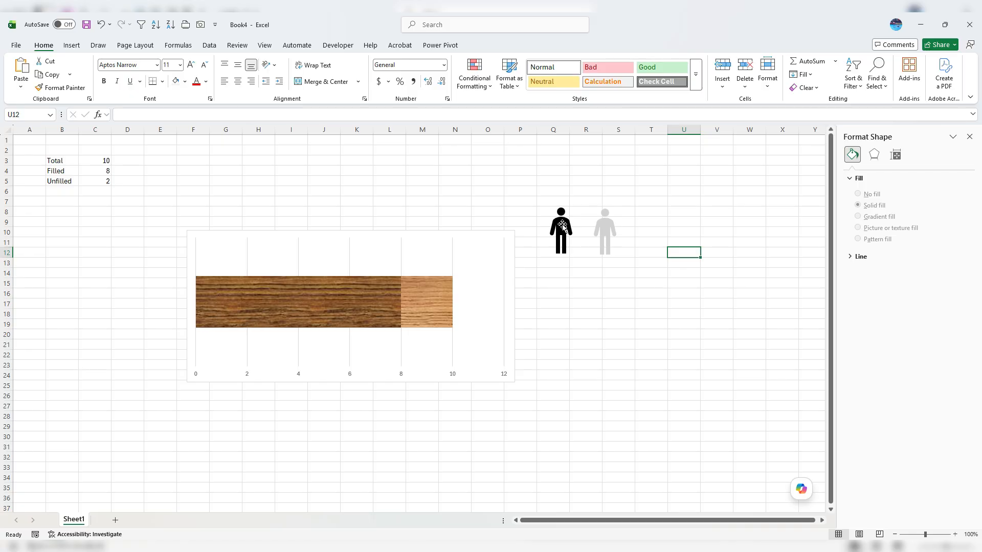
Copy the black person icon onto the Filled series and the gray one onto the Unfilled series as picture fills
click(562, 224)
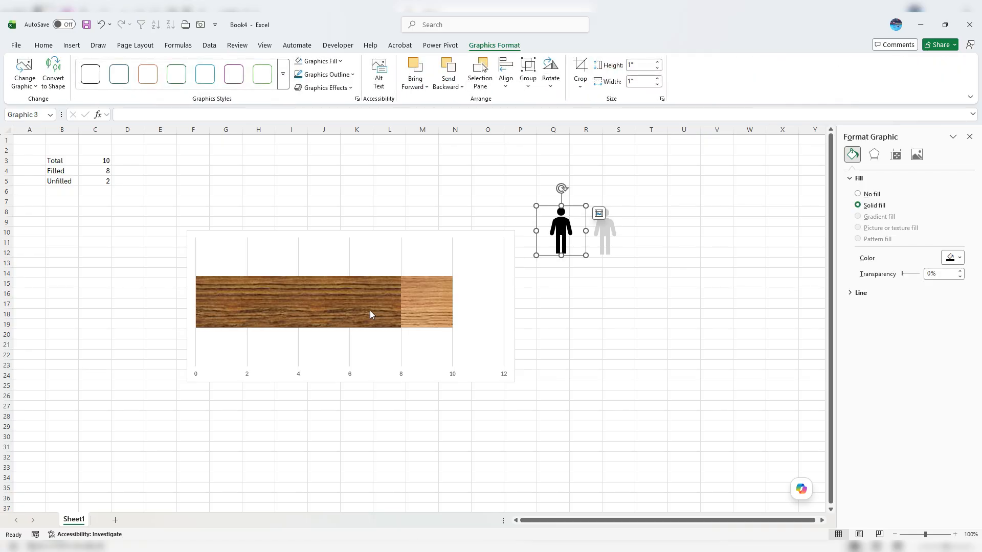
click(330, 309)
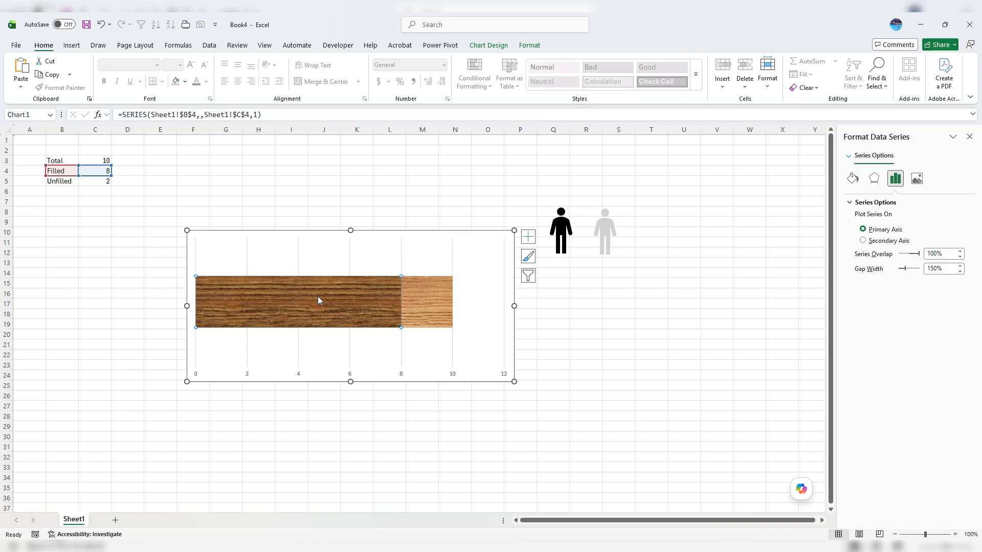
key(ctrl+v)
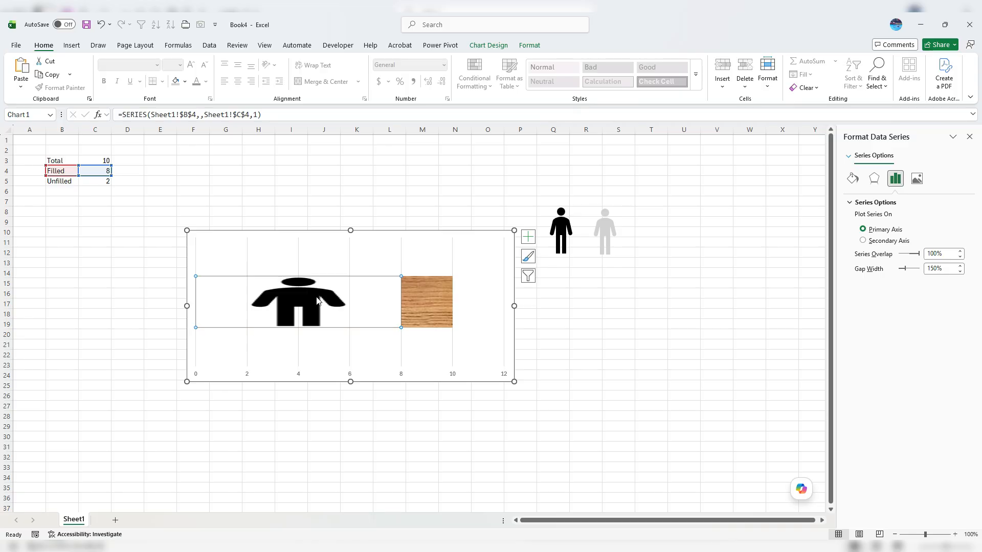
click(607, 228)
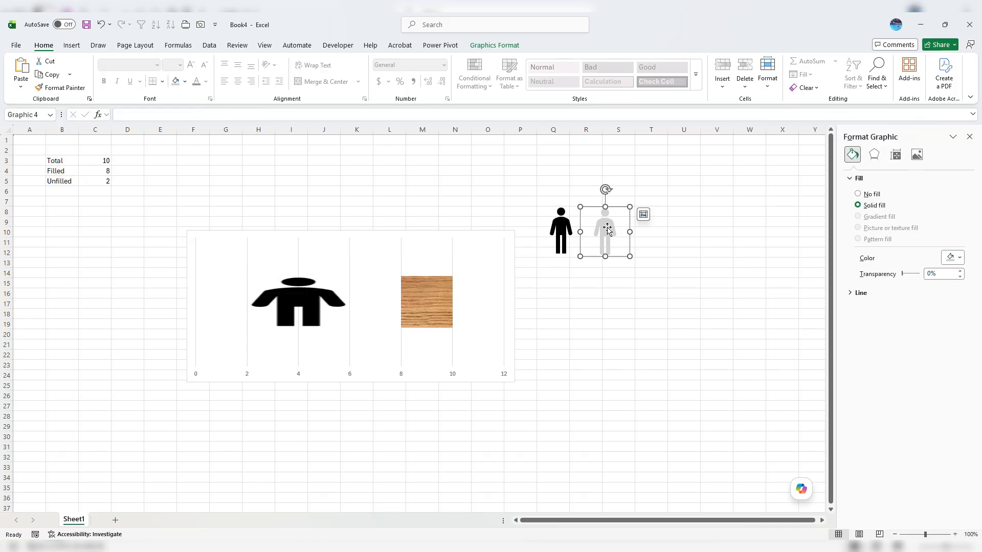
click(438, 299)
key(ctrl+v)
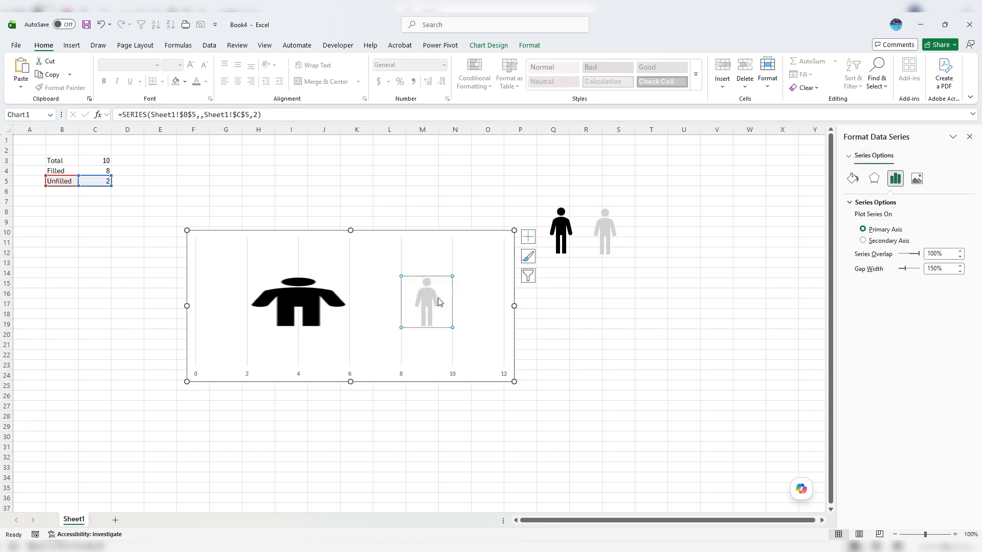
Set the picture fill of the Filled and Unfilled series to Stack and Scale with 1 unit per picture
click(294, 306)
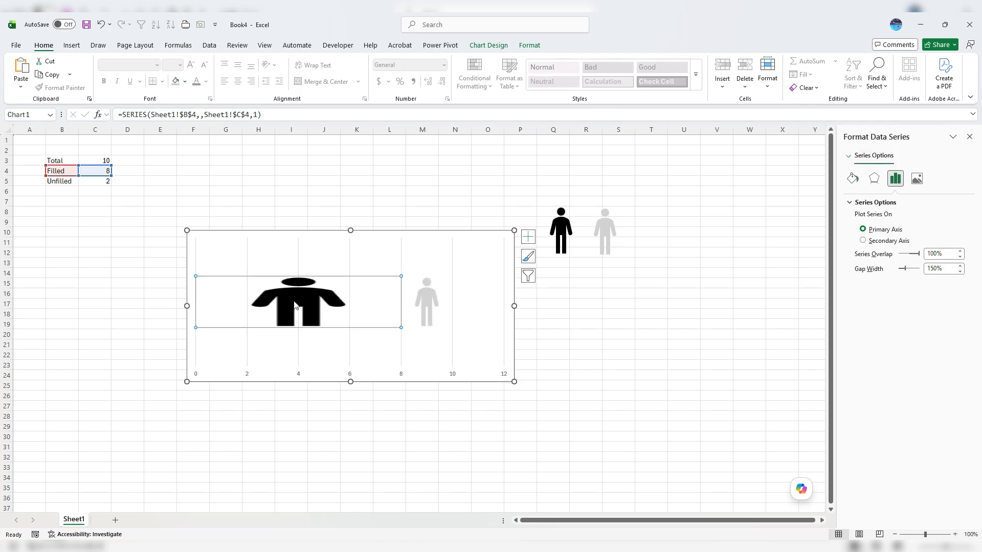
click(852, 180)
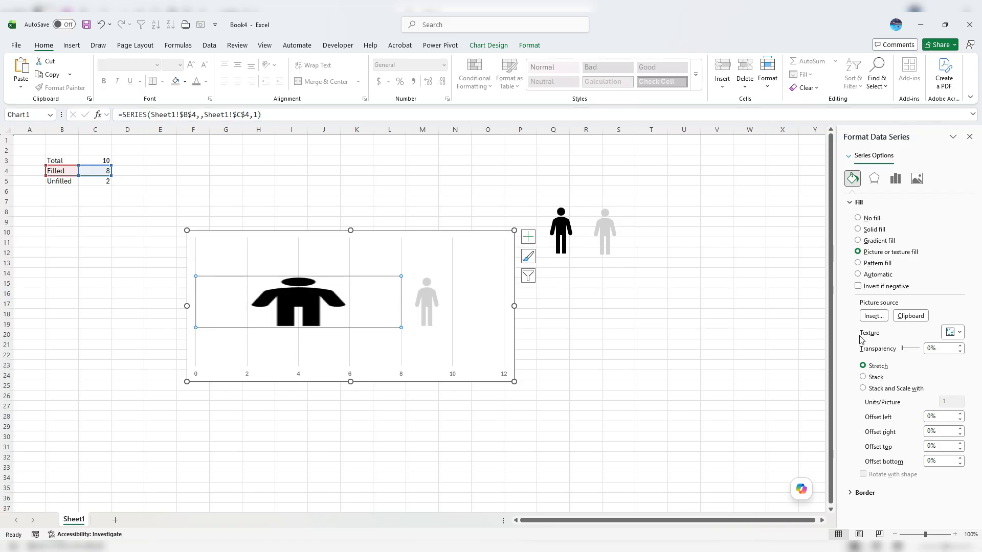
click(864, 389)
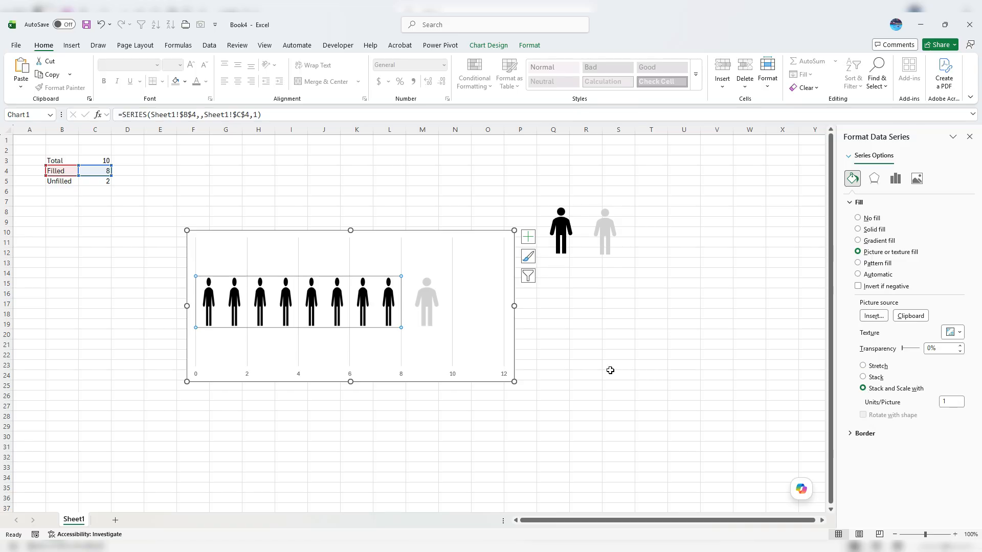
click(435, 307)
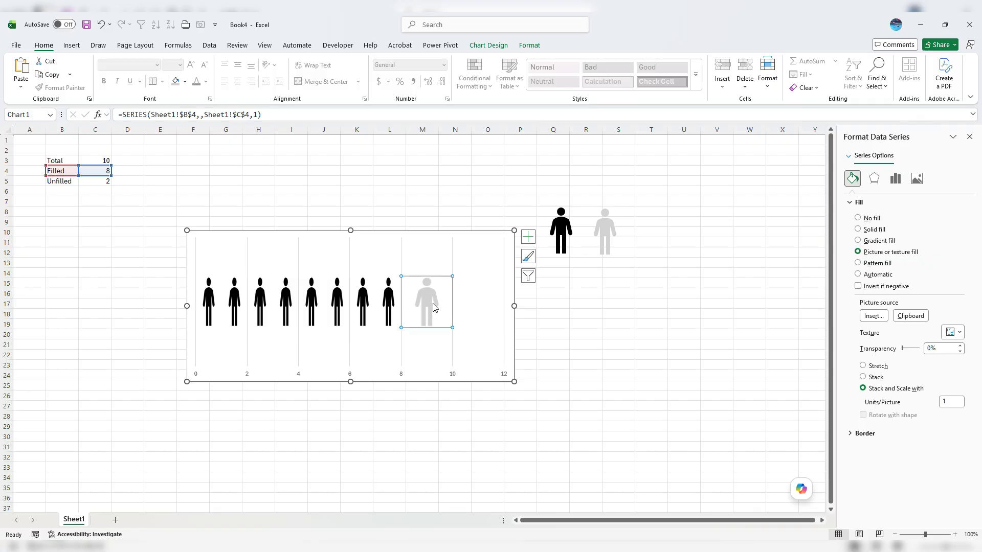
click(864, 389)
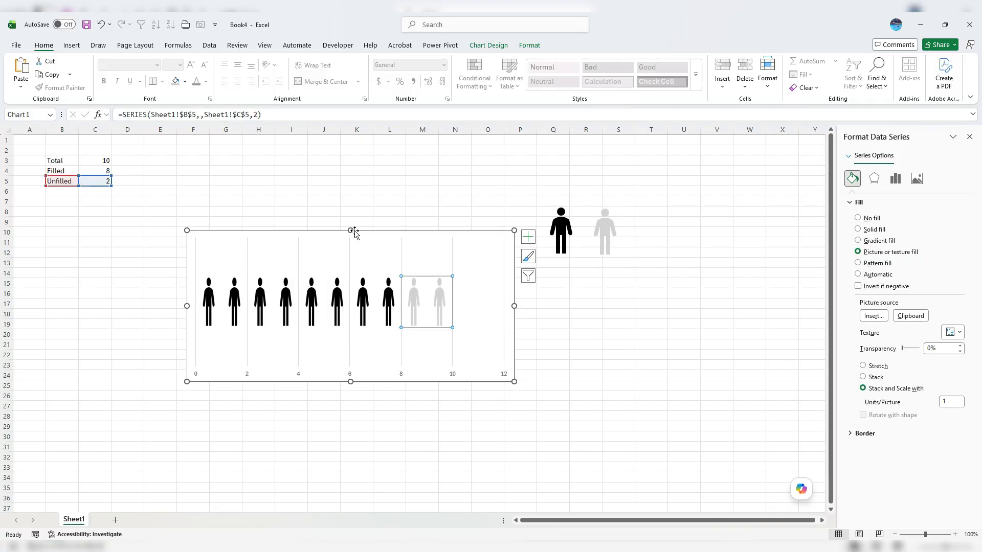
Reduce the chart's height, place it around D12 to M21, and set its major gridlines to No line
drag(349, 230, 319, 248)
click(379, 306)
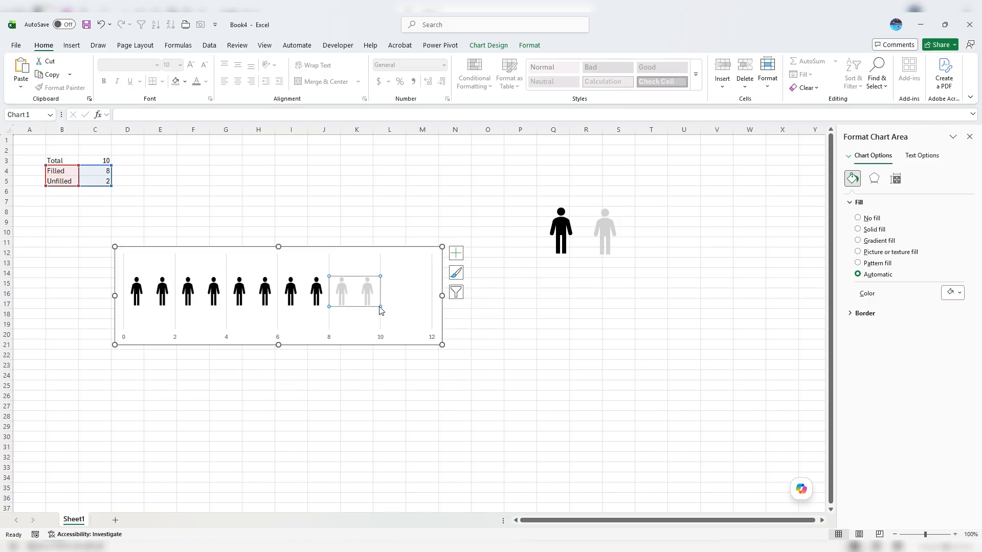
click(381, 316)
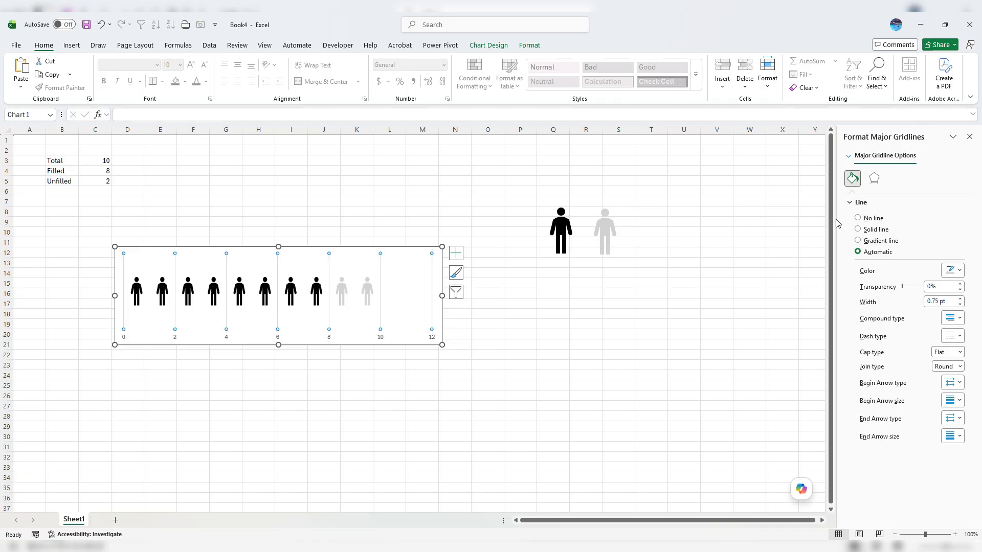
click(876, 221)
click(540, 334)
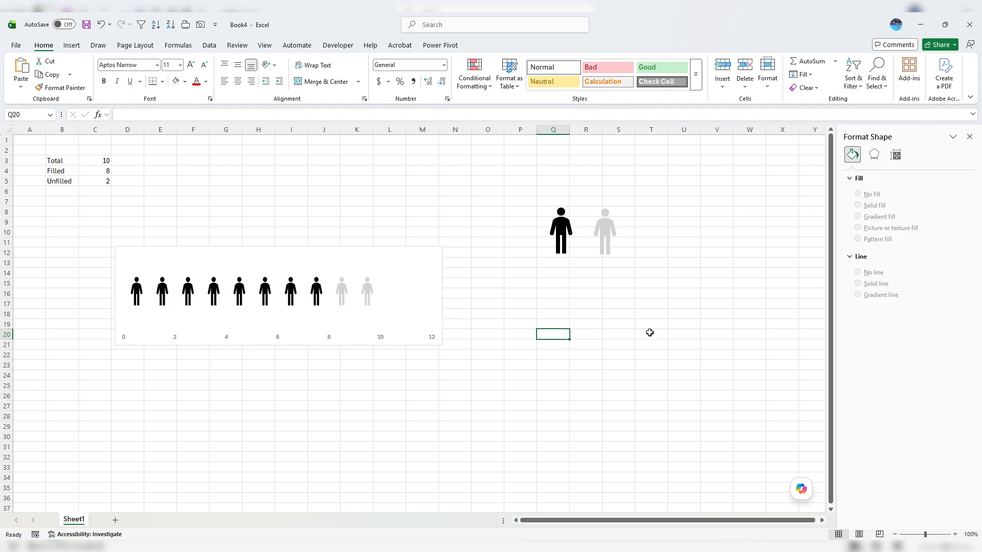
Test the pictograph by entering 7, 5 and 9 in succession as the Filled value in C4
click(98, 173)
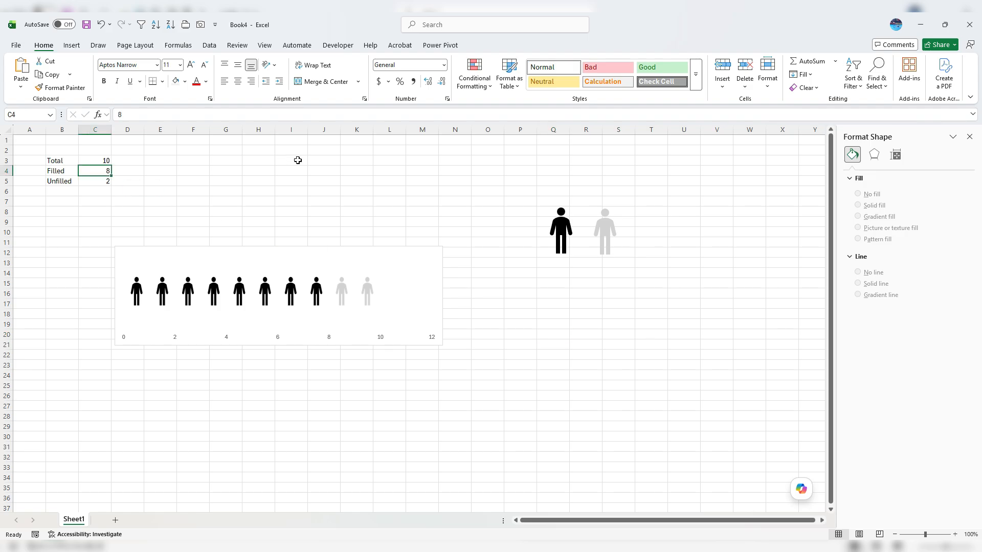
text(7)
key(Return)
key(Up)
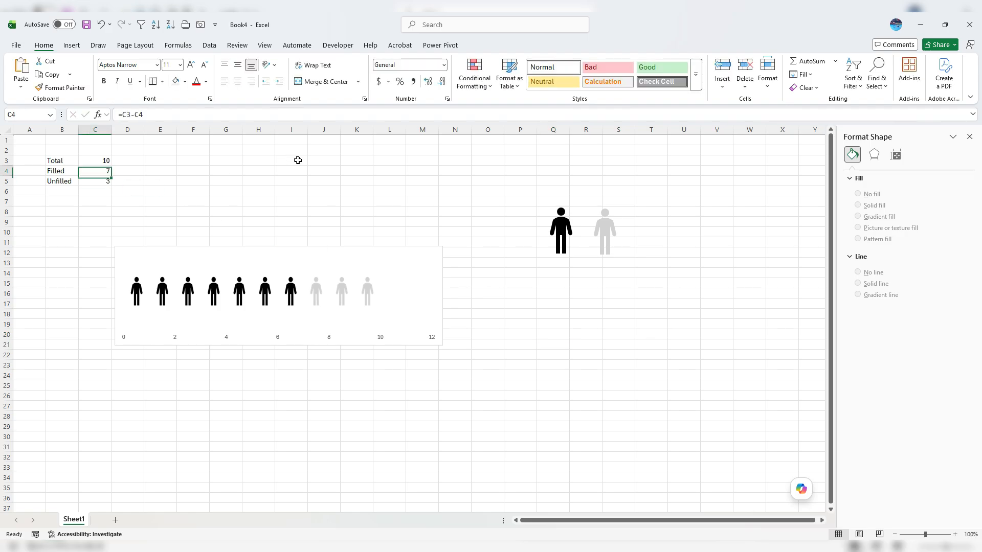
text(7)
key(Return)
key(Up)
text(5)
key(Return)
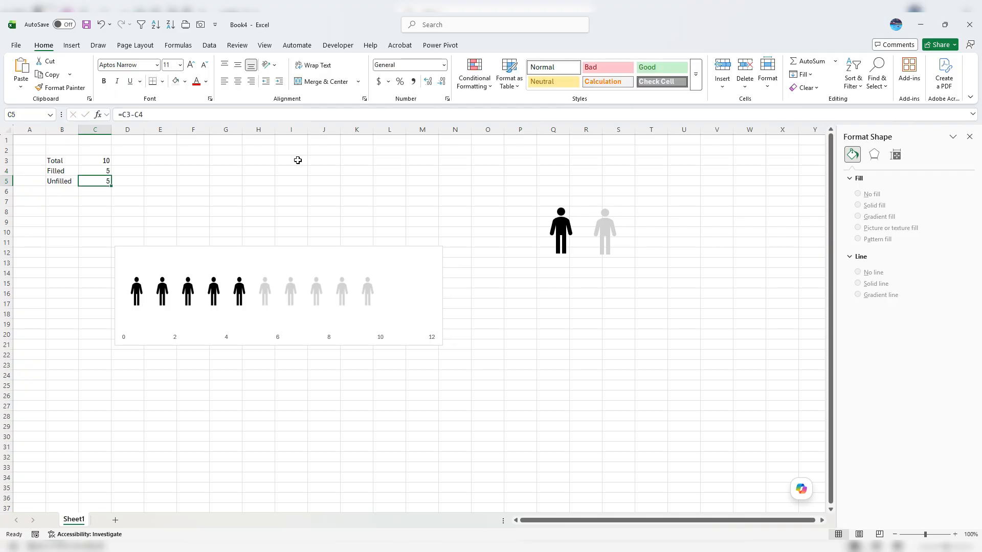
key(Up)
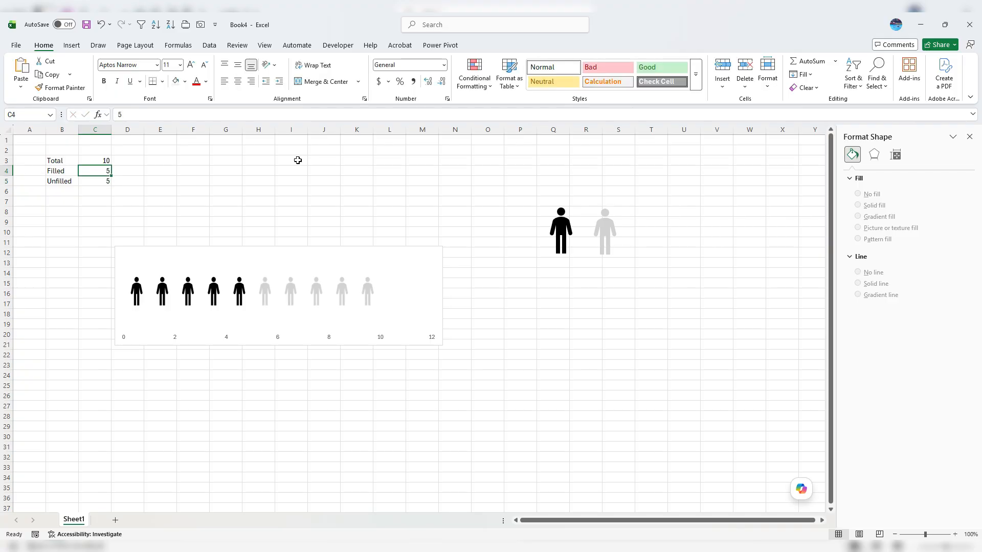
text(9)
key(Return)
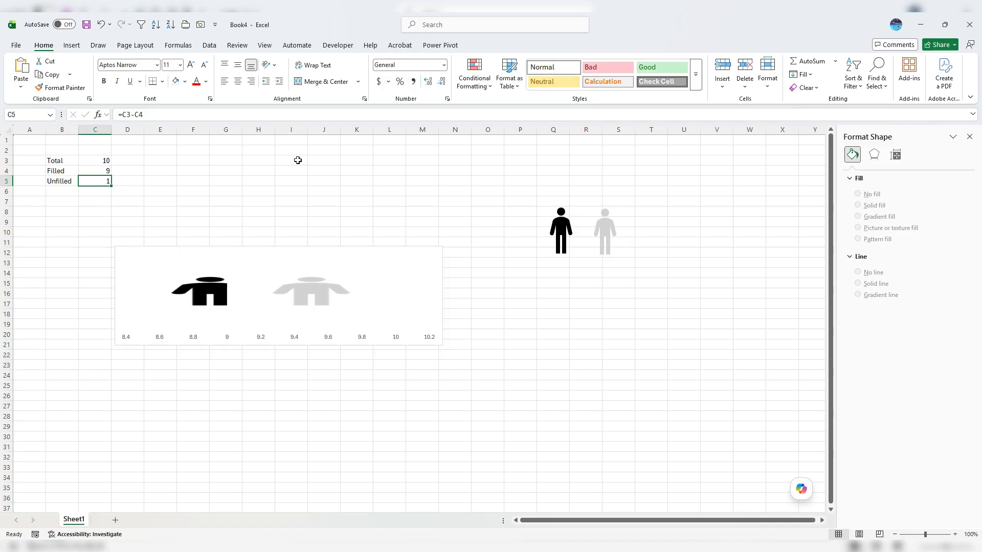
Fix the chart's horizontal axis bounds at a minimum of 0 and a maximum of 10
click(228, 339)
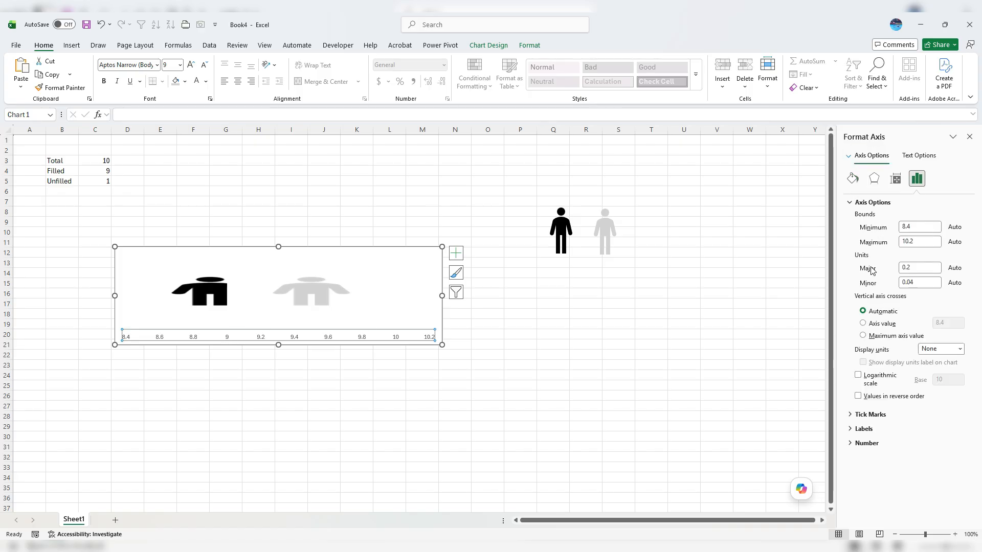
click(926, 225)
text(0)
key(Return)
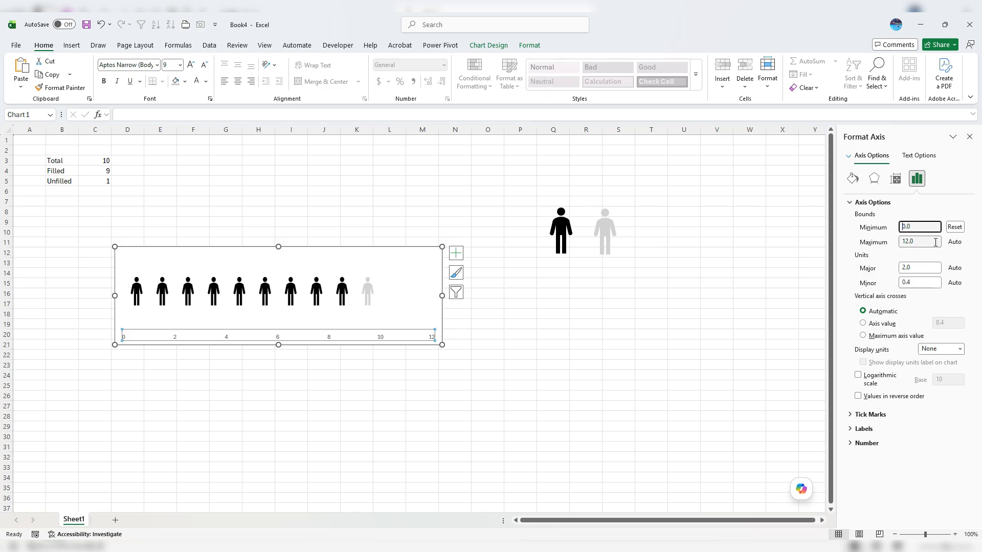
click(935, 243)
text(10)
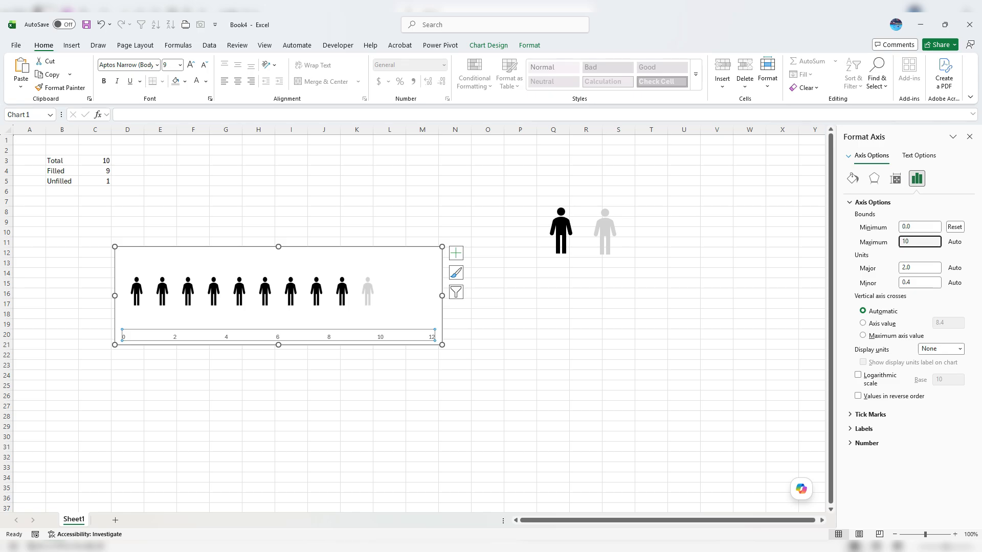
key(Return)
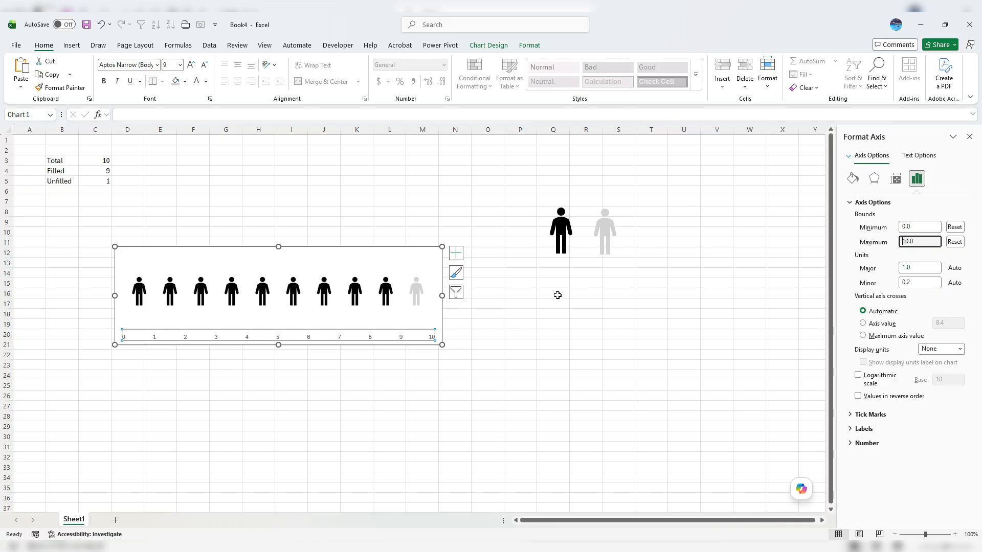
Delete the horizontal axis from the chart and deselect the chart
click(339, 339)
key(Delete)
click(501, 391)
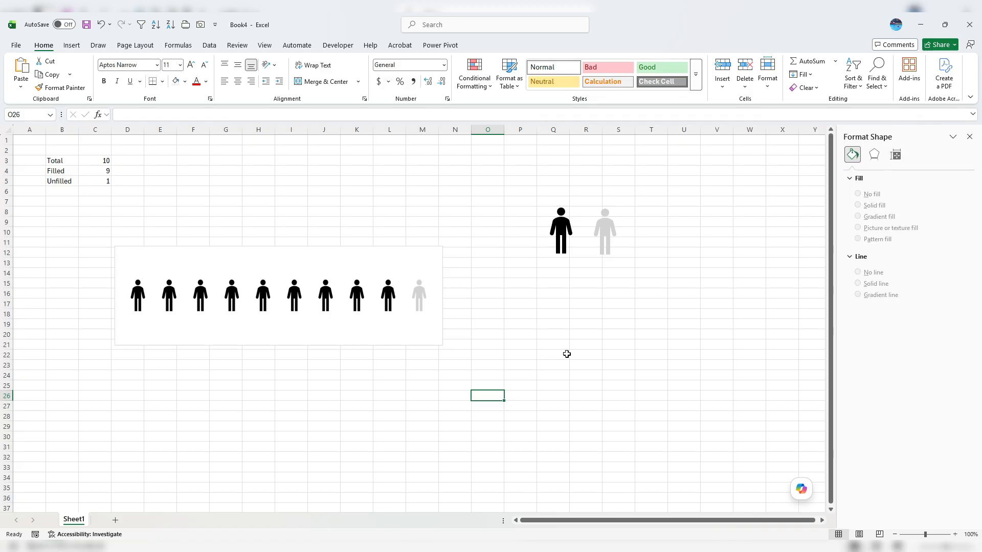
Test the pictograph by entering Filled values in C4 from 10 down to 1, one unit at a time
click(82, 170)
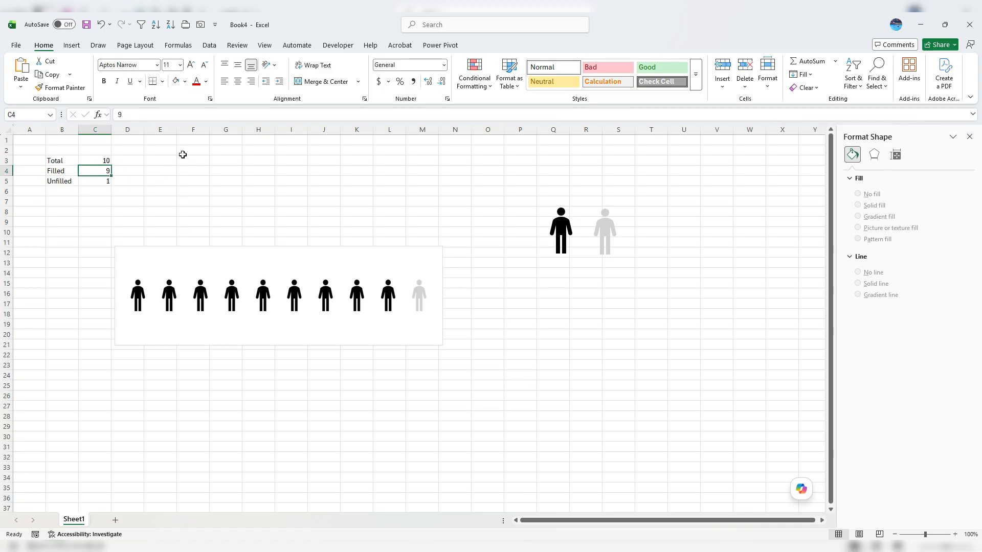
text(10)
key(Return)
key(Up)
text(9)
key(Return)
key(Up)
text(8)
key(Return)
key(Up)
text(7)
key(Return)
key(Up)
text(6)
key(Return)
key(Up)
text(5)
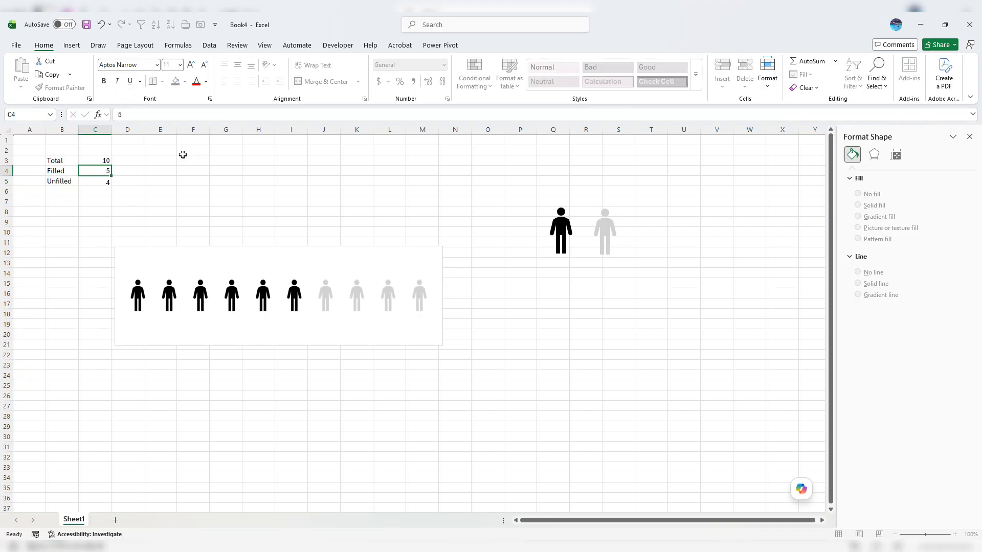
key(Return)
key(Up)
text(5)
key(Up)
text(4)
key(Return)
key(Up)
text(3)
key(Return)
key(Up)
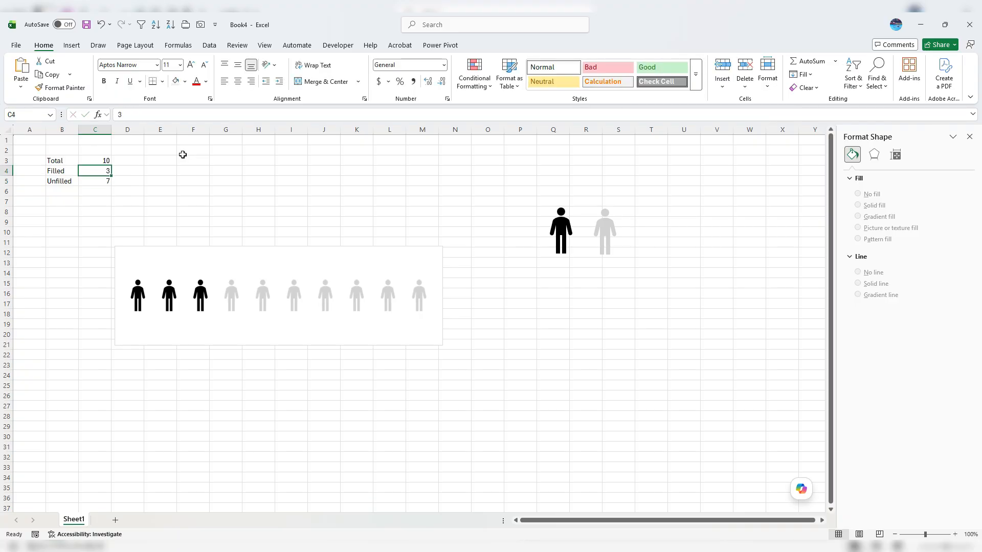
text(2)
key(Return)
key(Up)
text(1)
key(Return)
key(Up)
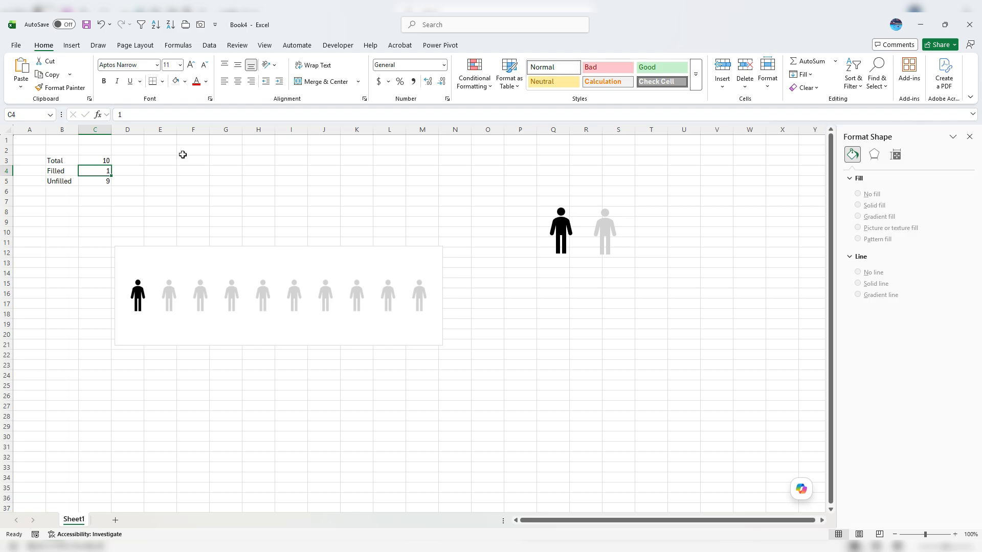